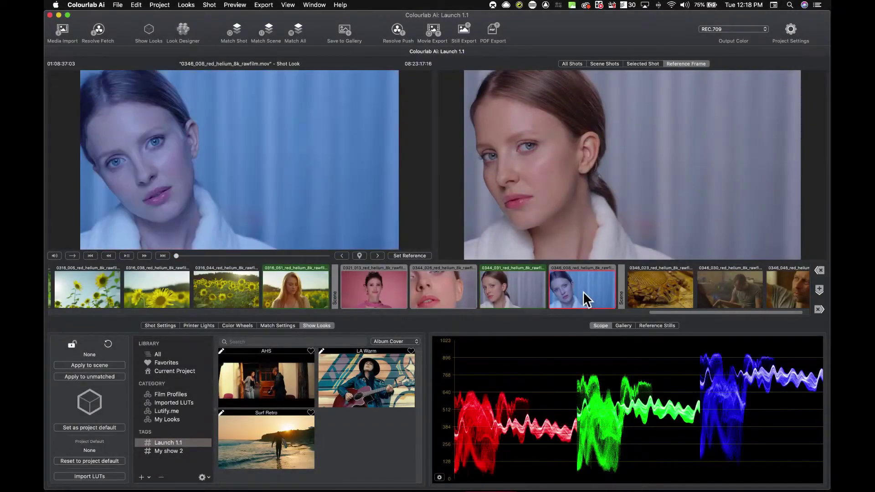
- Compare shots 0344_031, 0344_026 and pink-background 0321_013 against the reference portrait
left_click(512, 294)
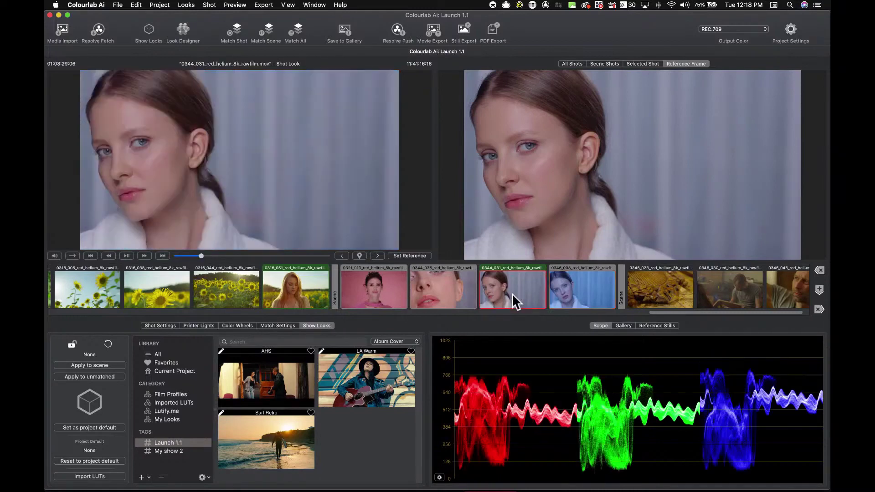
left_click(443, 289)
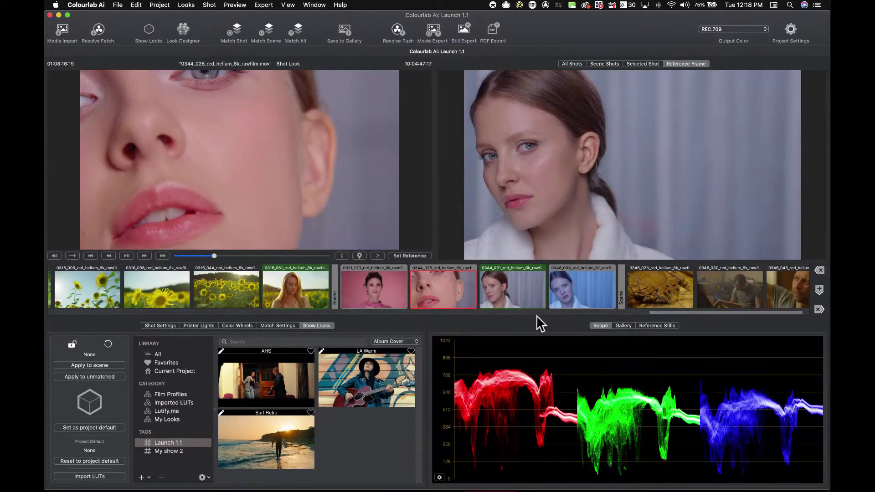
left_click(371, 299)
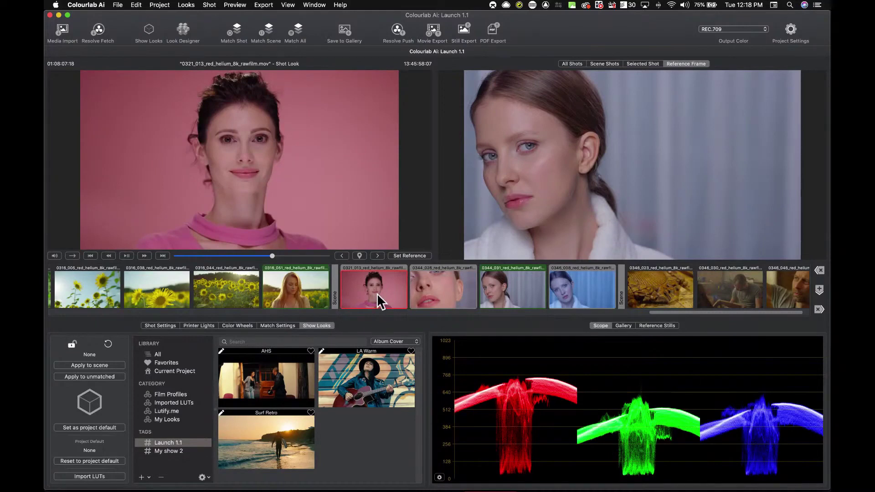
- Raise shot 0344_031's contrast to 1.269 in Color Wheels and rematch the scene's shots
left_click(523, 297)
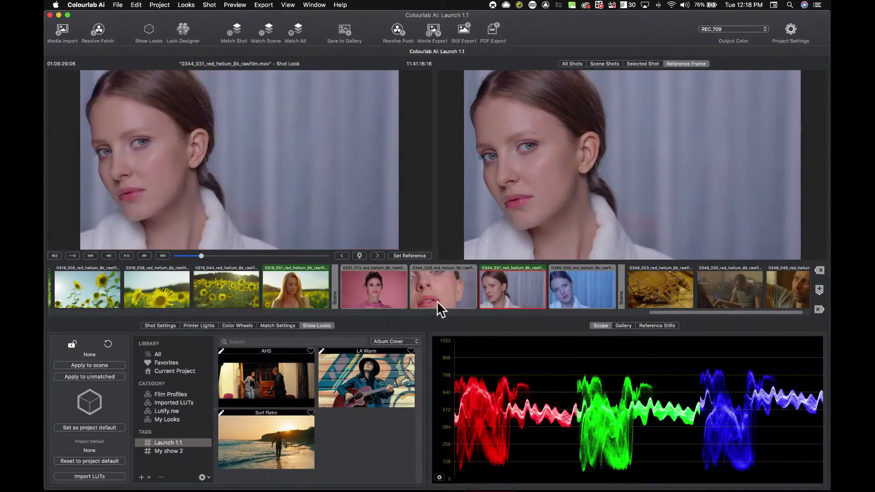
left_click(241, 323)
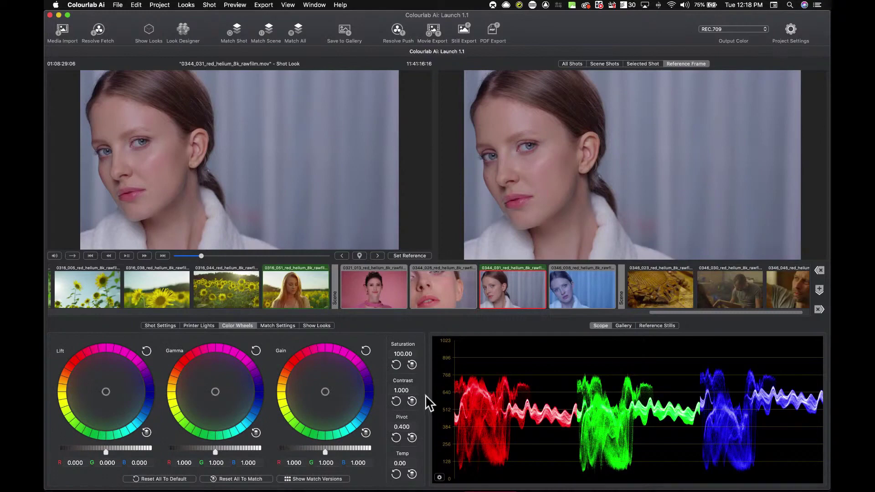
left_click_drag(400, 388, 399, 390)
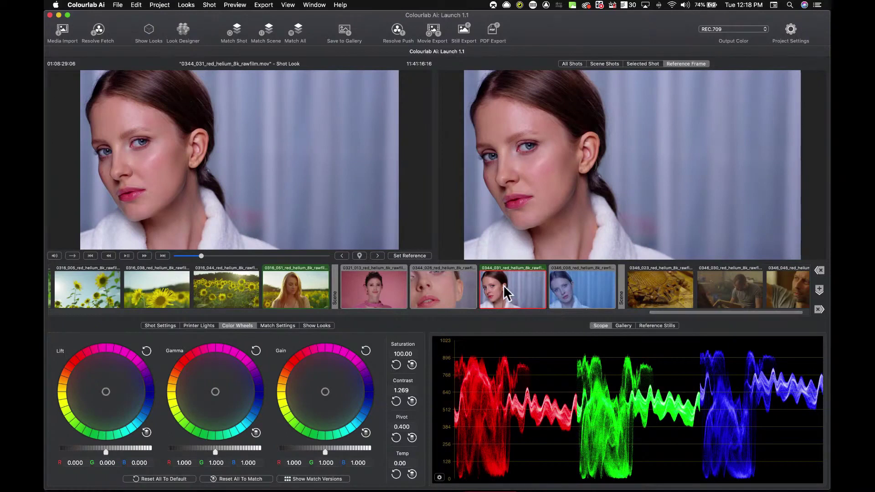
key("super+shift+m")
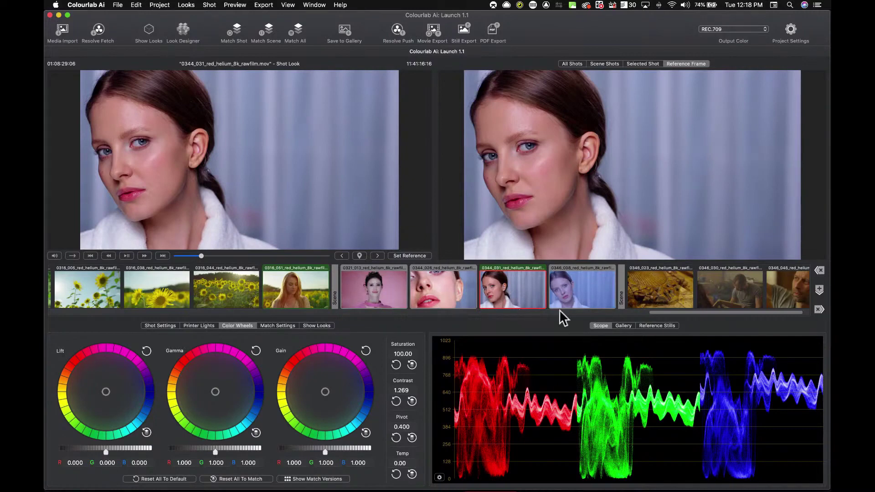
- Switch shot 0346_008 to its RGB match version, bringing saturation to 94.06
left_click(568, 290)
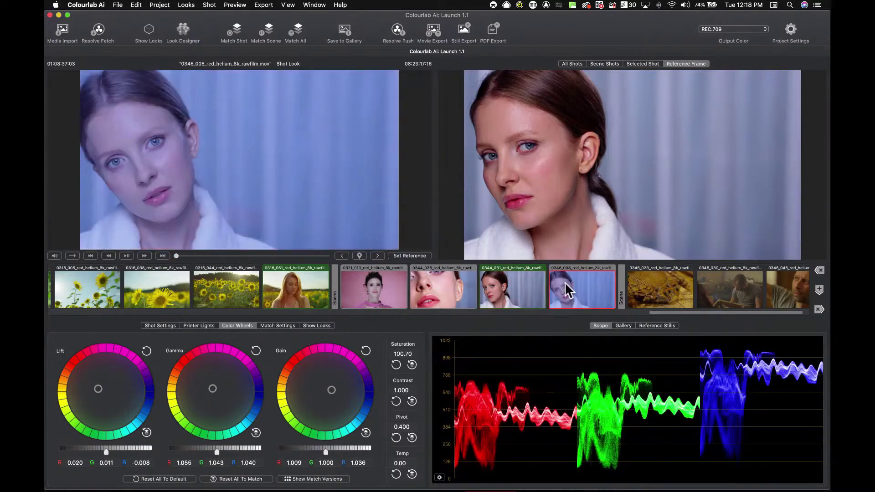
double_click(565, 283)
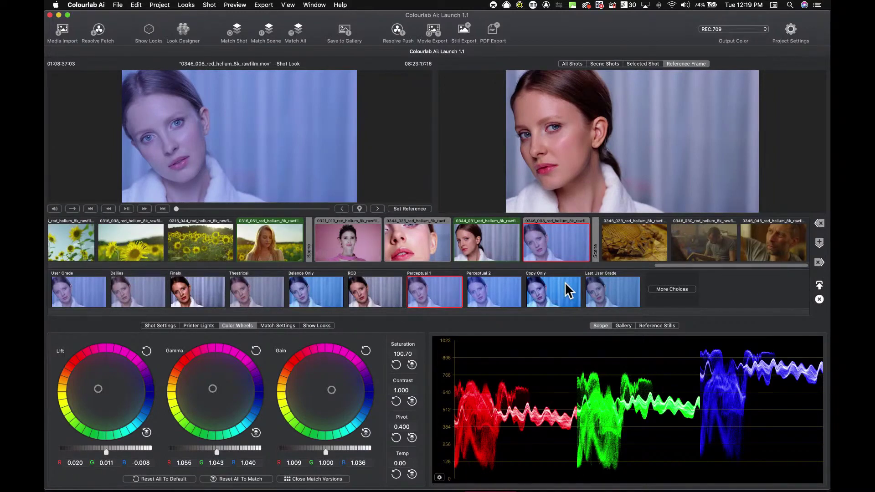
key("Left")
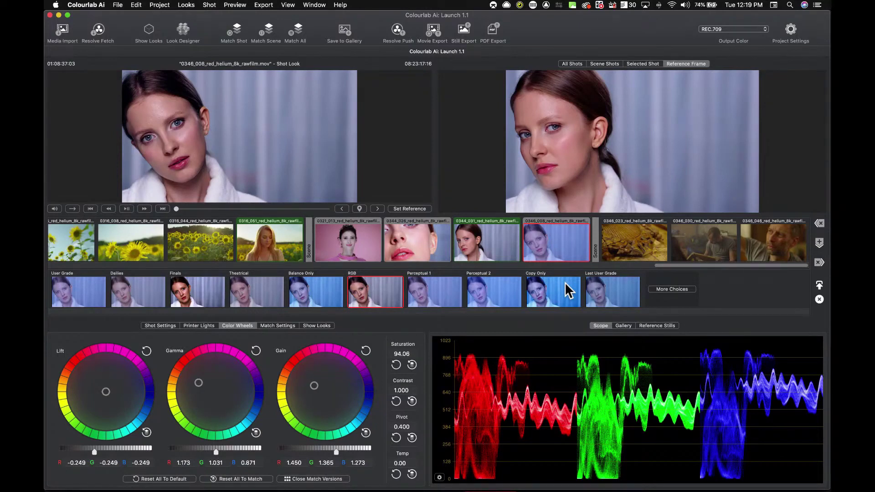
left_click(565, 282)
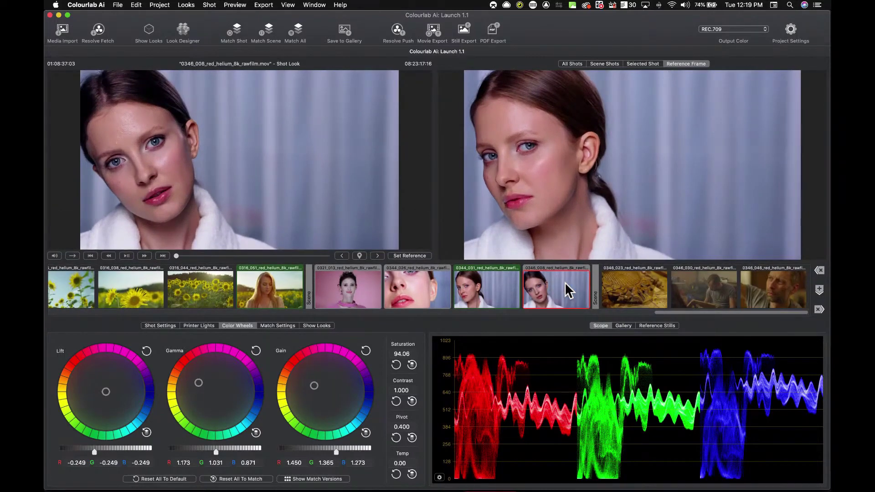
- Give shot 0344_026 the Balance Only match version after trying Perceptual 1, then load shot 0321_013
left_click(402, 291)
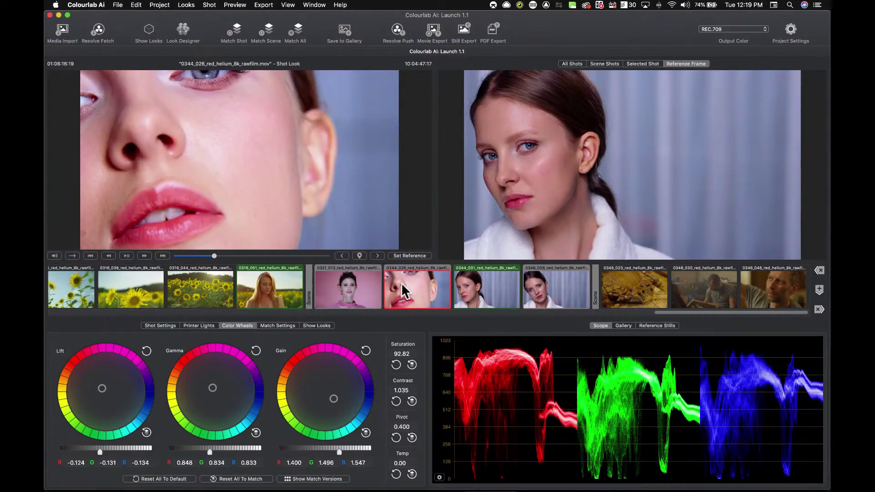
left_click(403, 290)
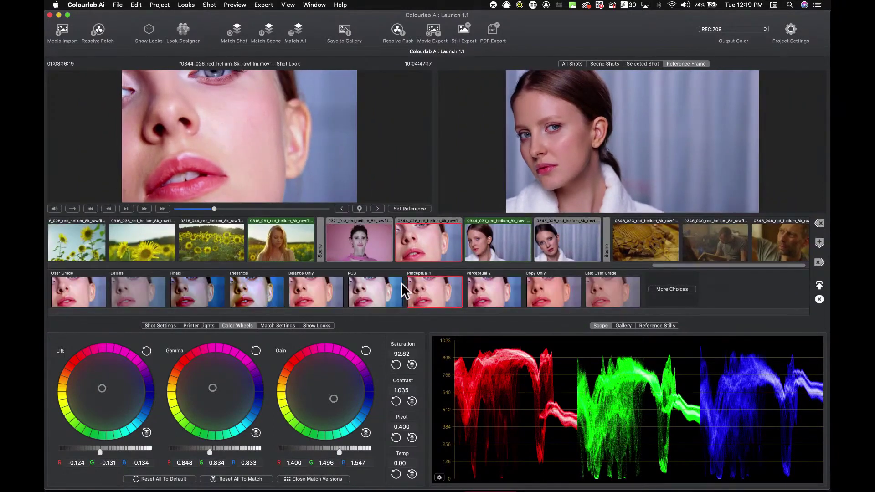
left_click(402, 290)
key("Left")
key("Left")
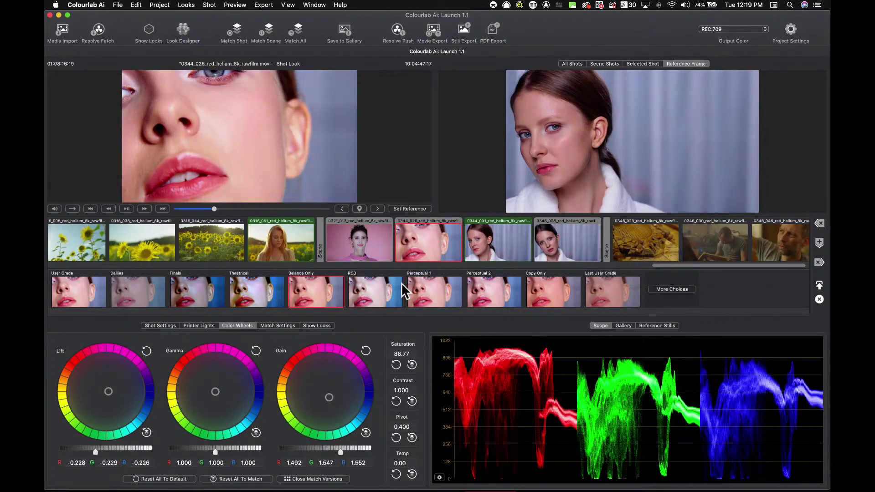
key("Return")
left_click(356, 287)
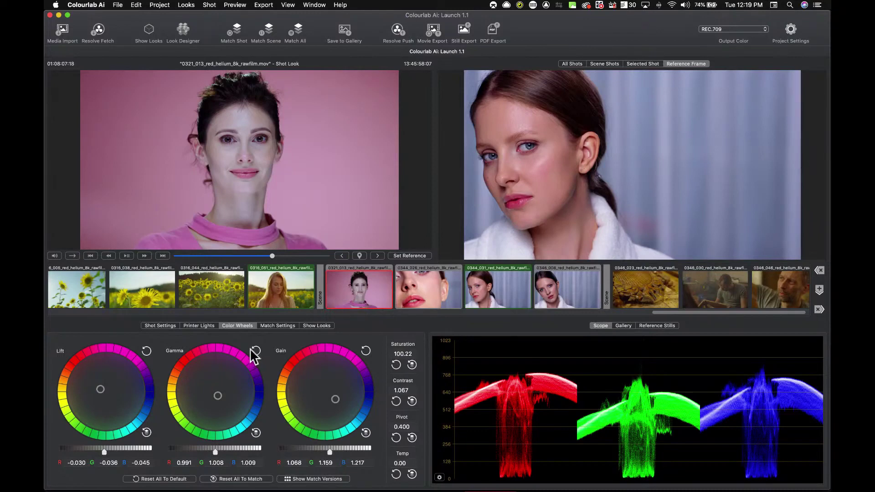
- Show shot 0321_013's match settings: Multiframe Fine Match frame selection, Project Default
left_click(278, 326)
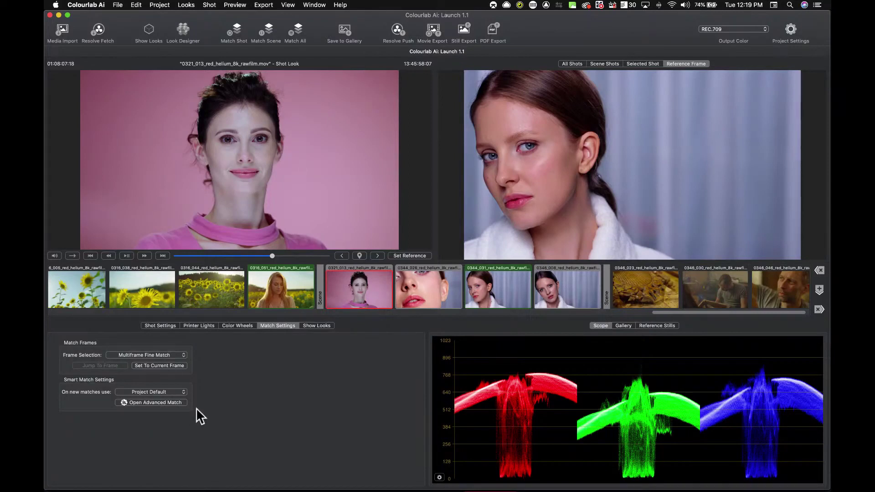
- Start Advanced Match mode for shot 0321_013 and set Dailies Mode to Yes
left_click(146, 400)
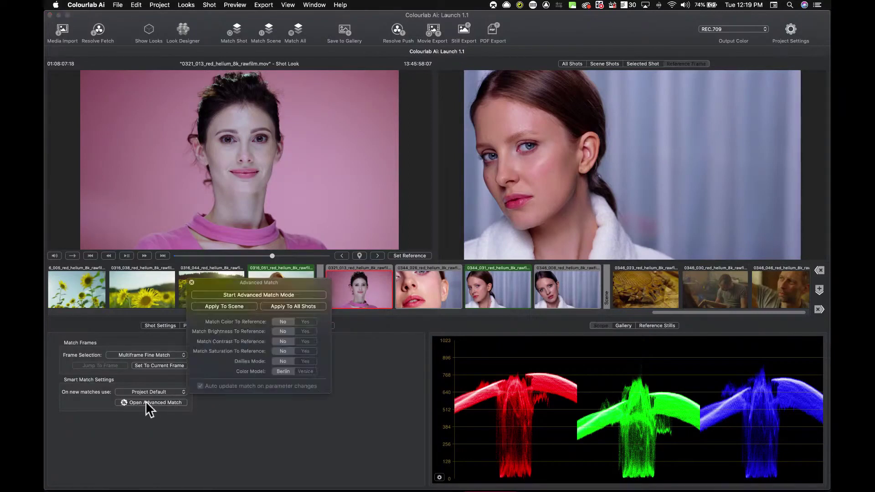
left_click(250, 295)
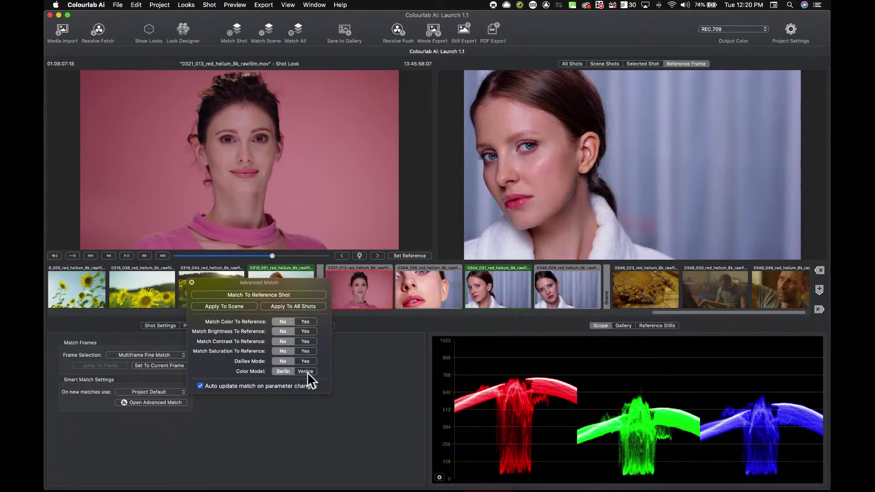
left_click(287, 376)
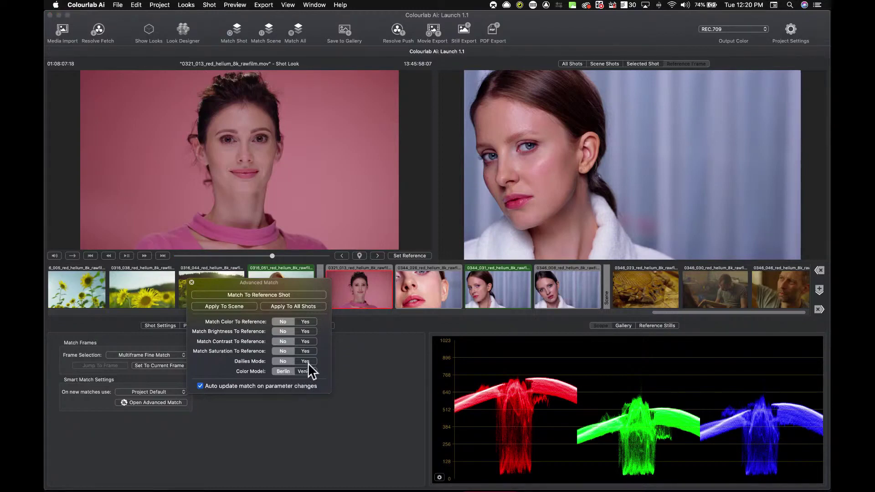
left_click(305, 361)
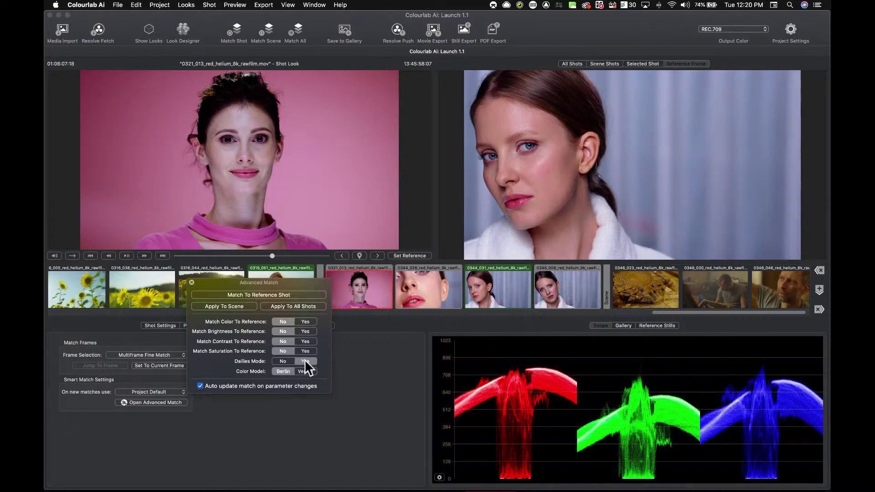
- Set the advanced match to match contrast only, with saturation, brightness and colour at No
left_click(306, 351)
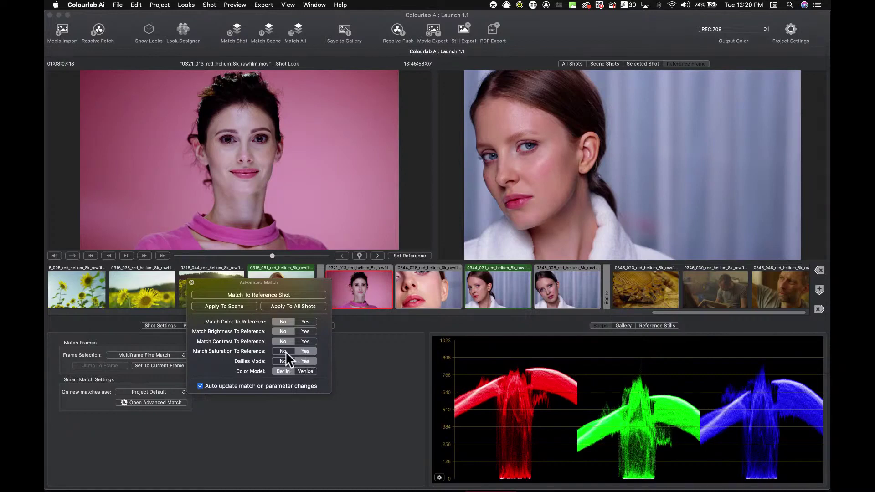
left_click(283, 350)
left_click(305, 341)
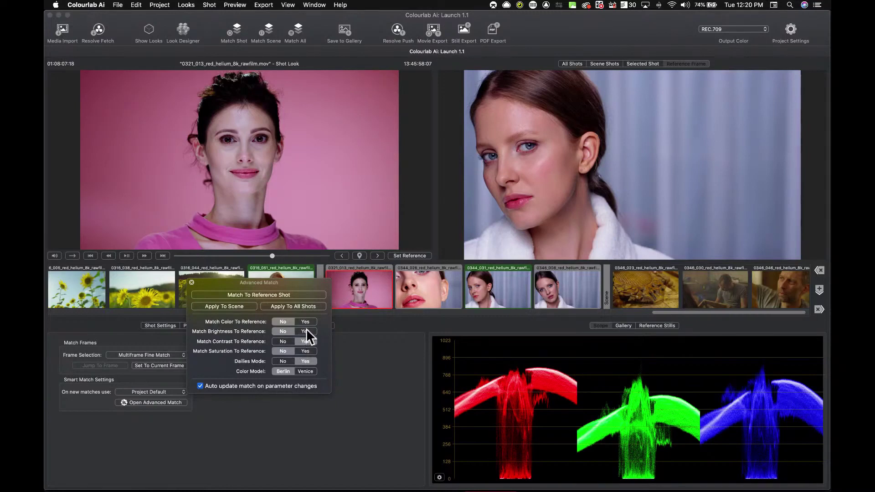
left_click(306, 330)
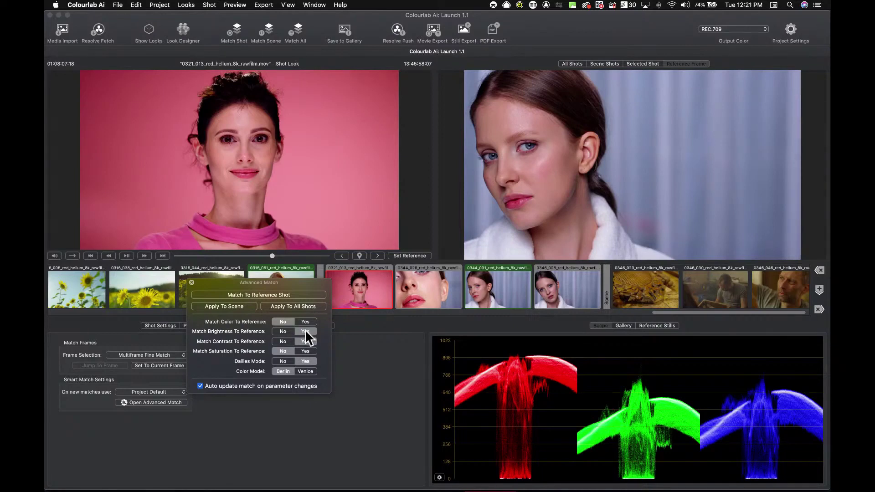
left_click(285, 331)
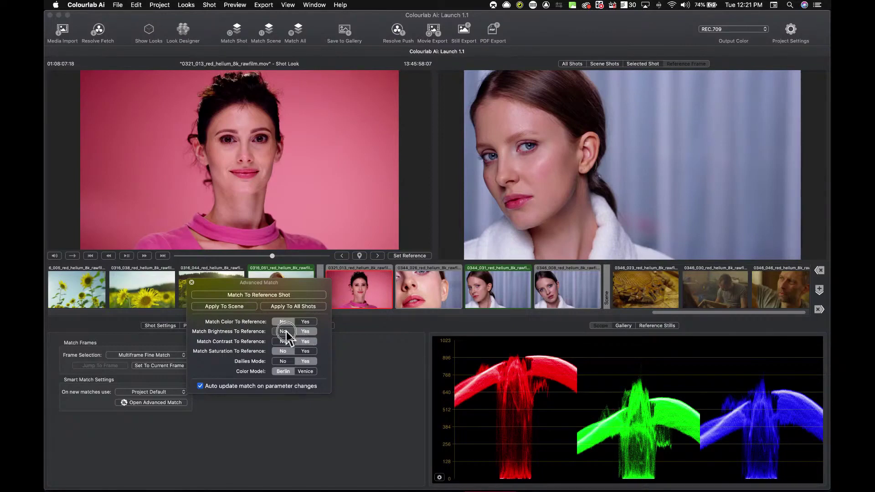
left_click(308, 322)
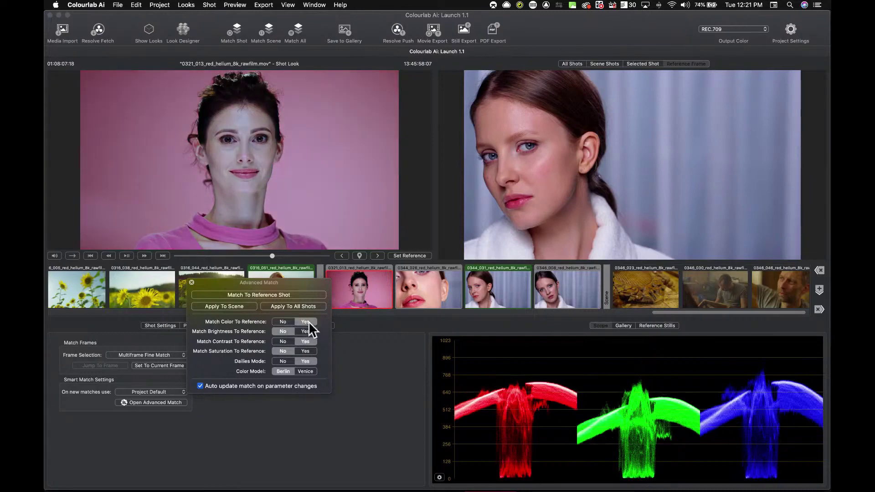
left_click(286, 322)
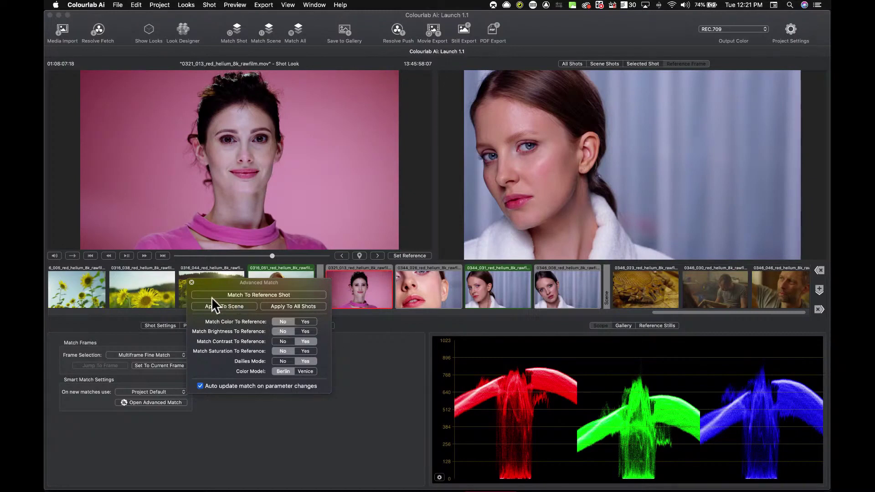
- Lift shot 0321_013's gamma to 1.048 and saturation to 109.77 in Color Wheels
left_click(192, 282)
left_click(239, 326)
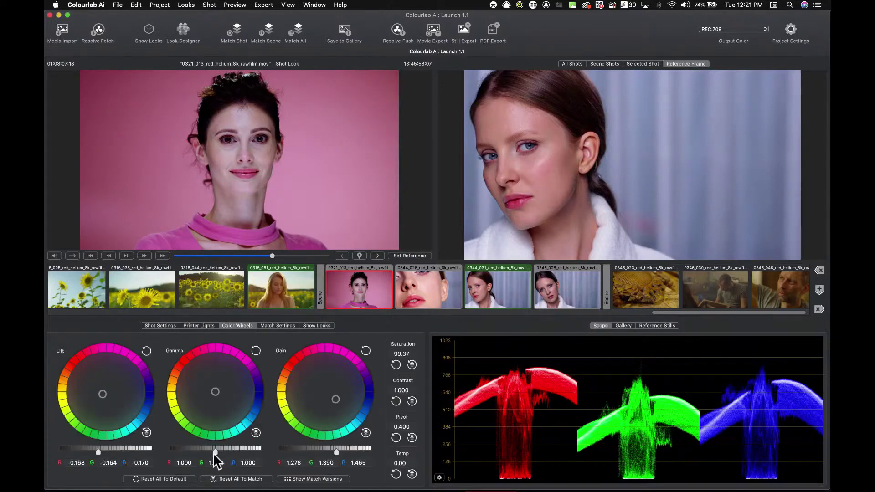
left_click_drag(213, 453, 217, 452)
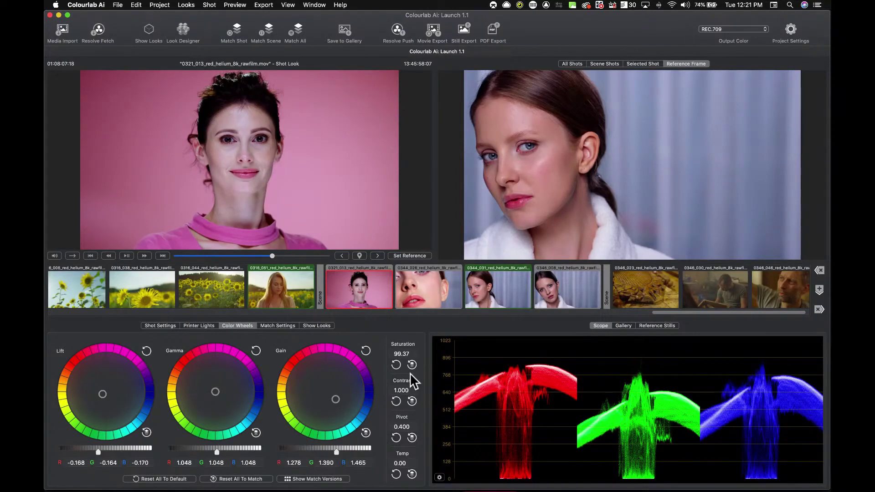
scroll(400, 353, "up", 5)
left_click(397, 356)
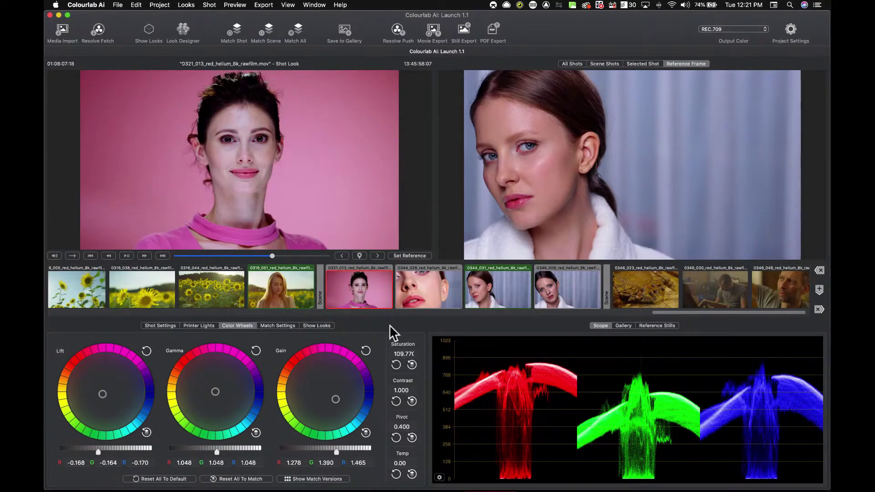